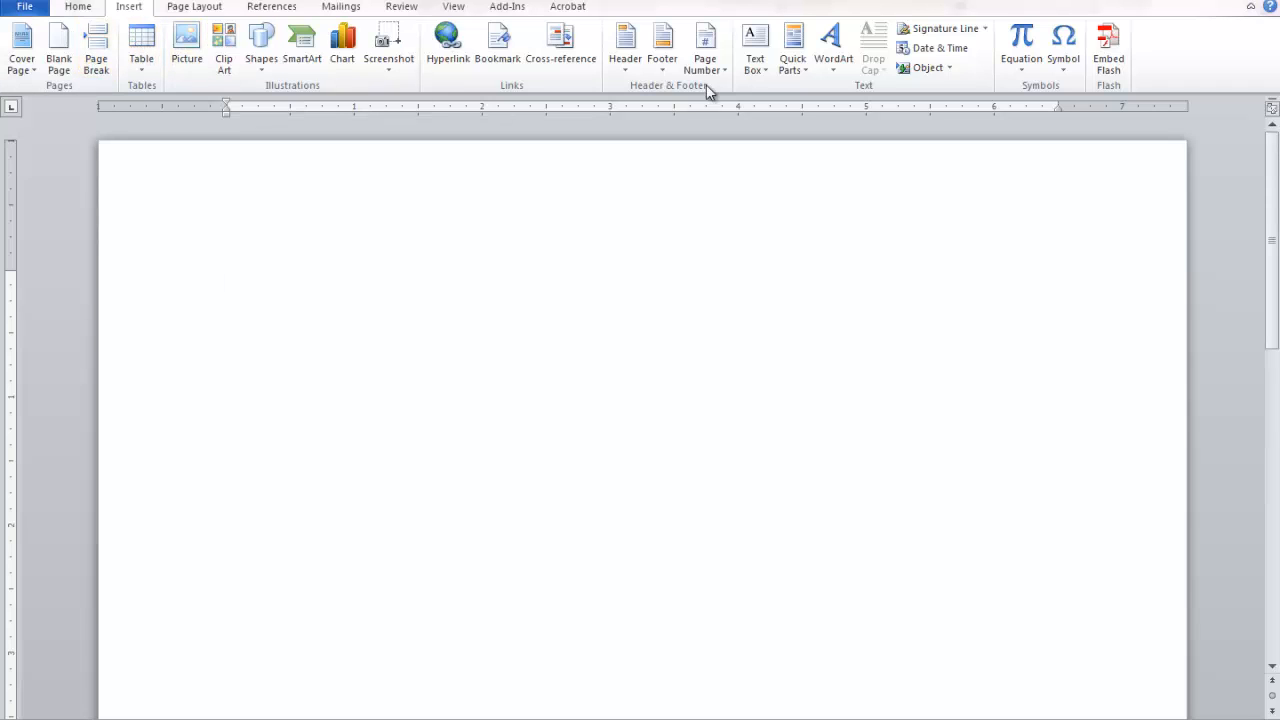
Insert a Blank header with the author's name, and 06/24/2013 on the second line.
click(625, 69)
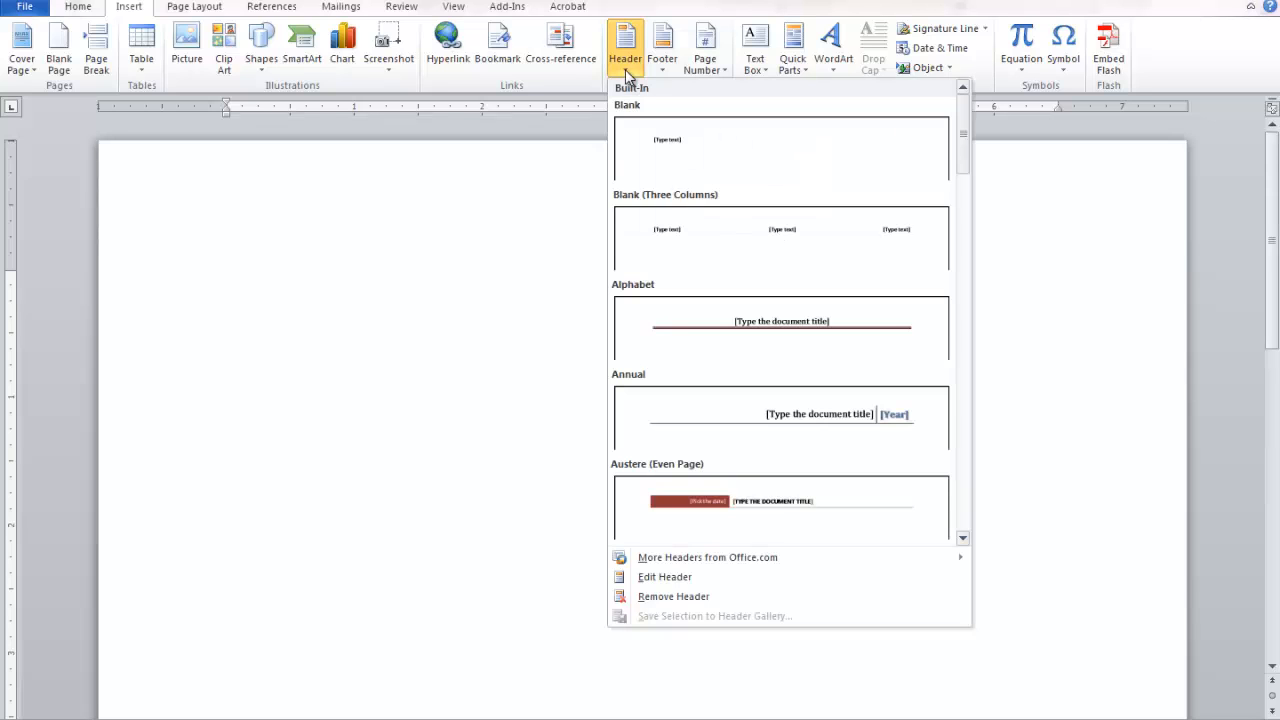
click(709, 137)
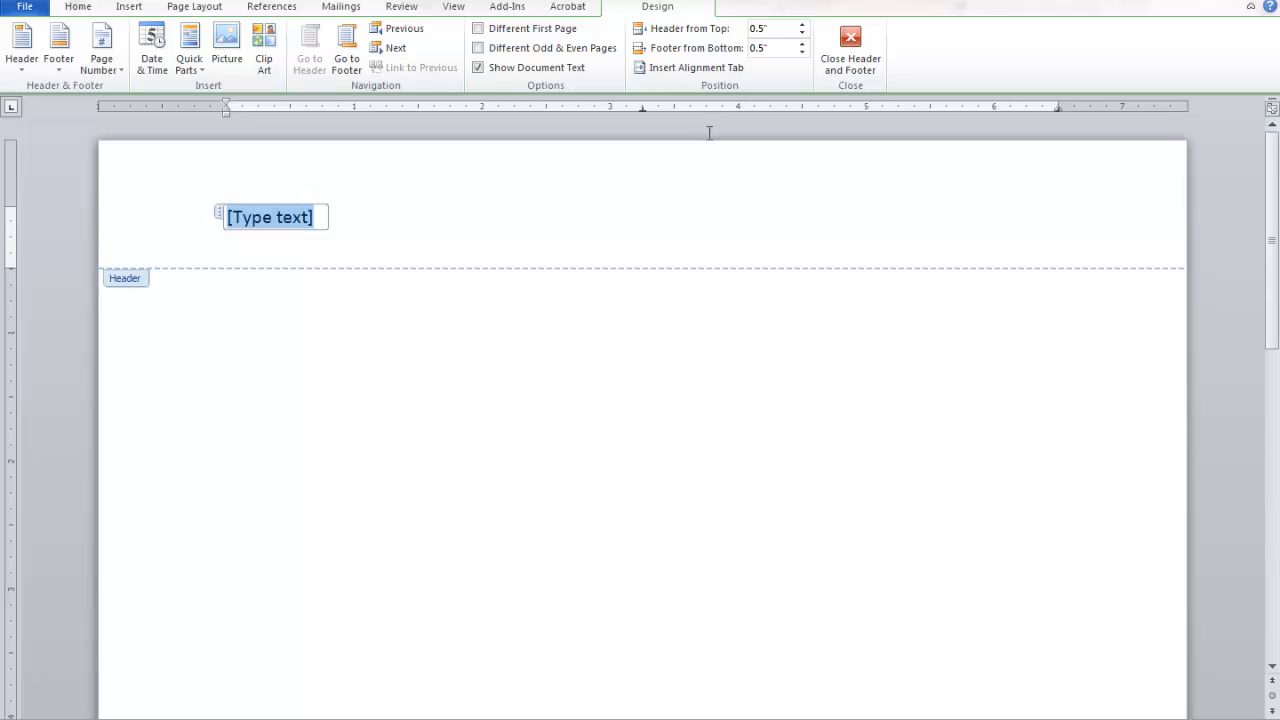
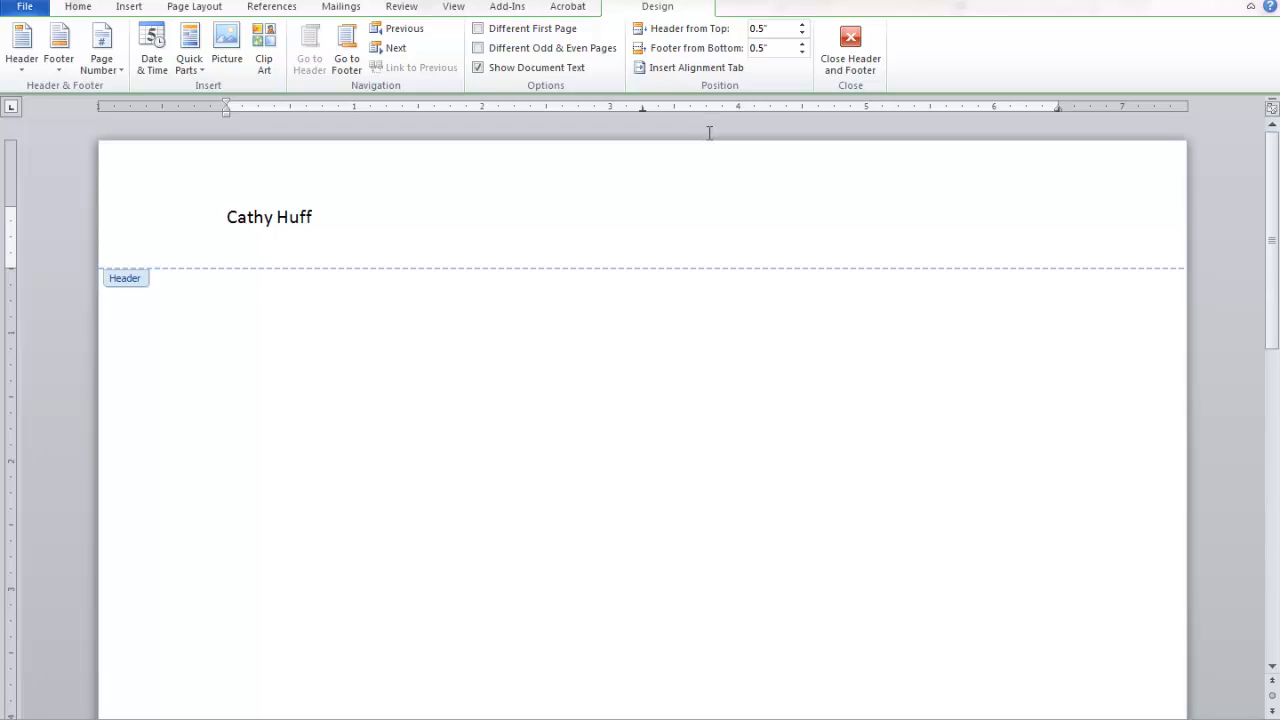
key(Return)
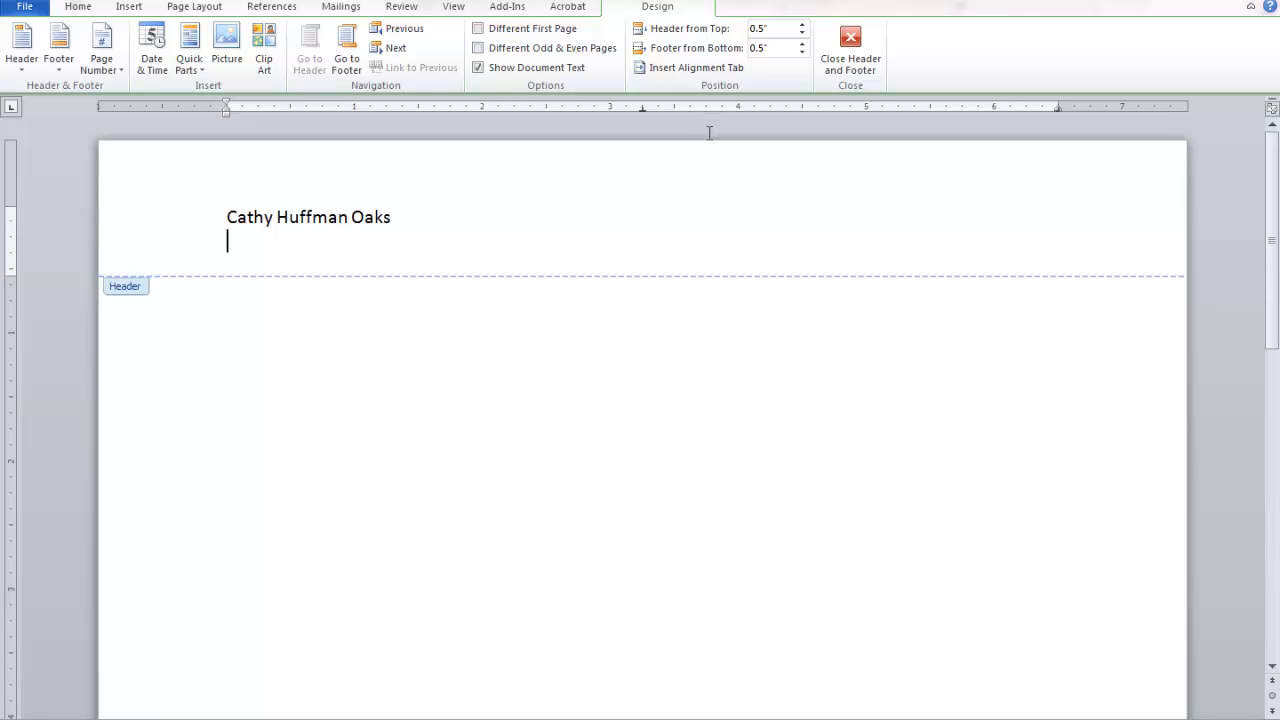
text(06/24/2013)
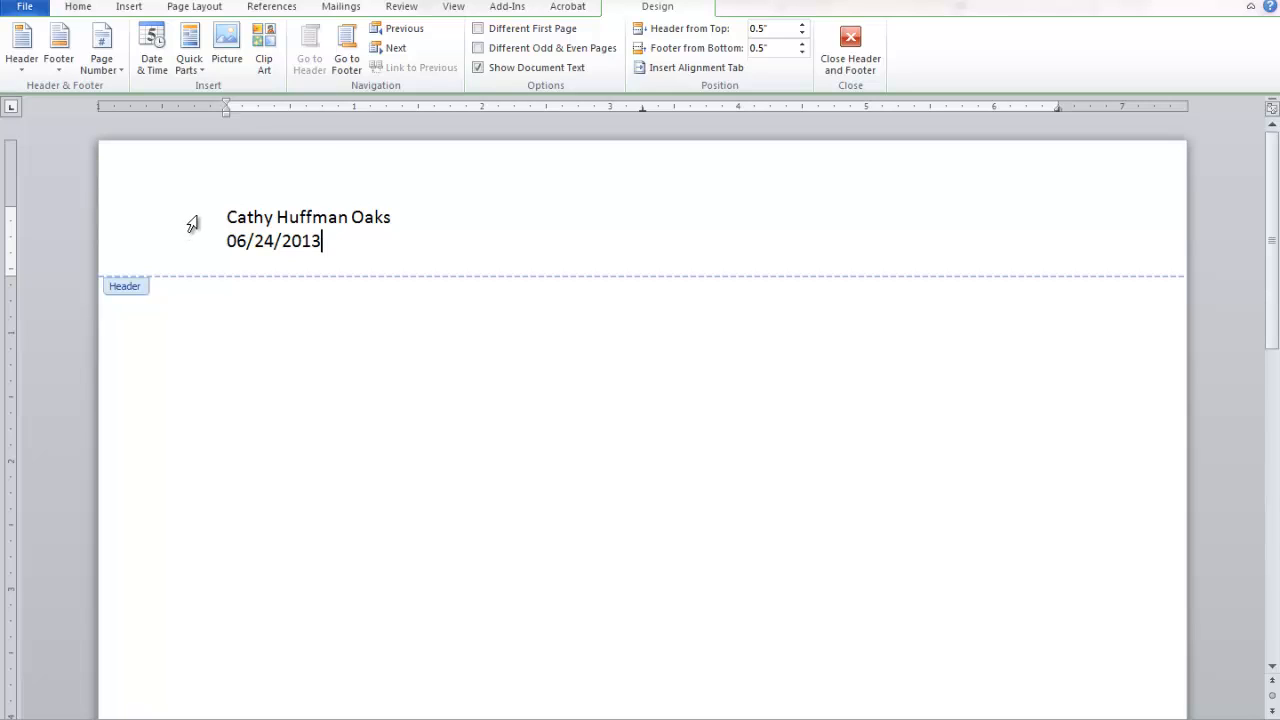
Right-align the header's name and 06/24/2013 lines.
drag(192, 224, 186, 249)
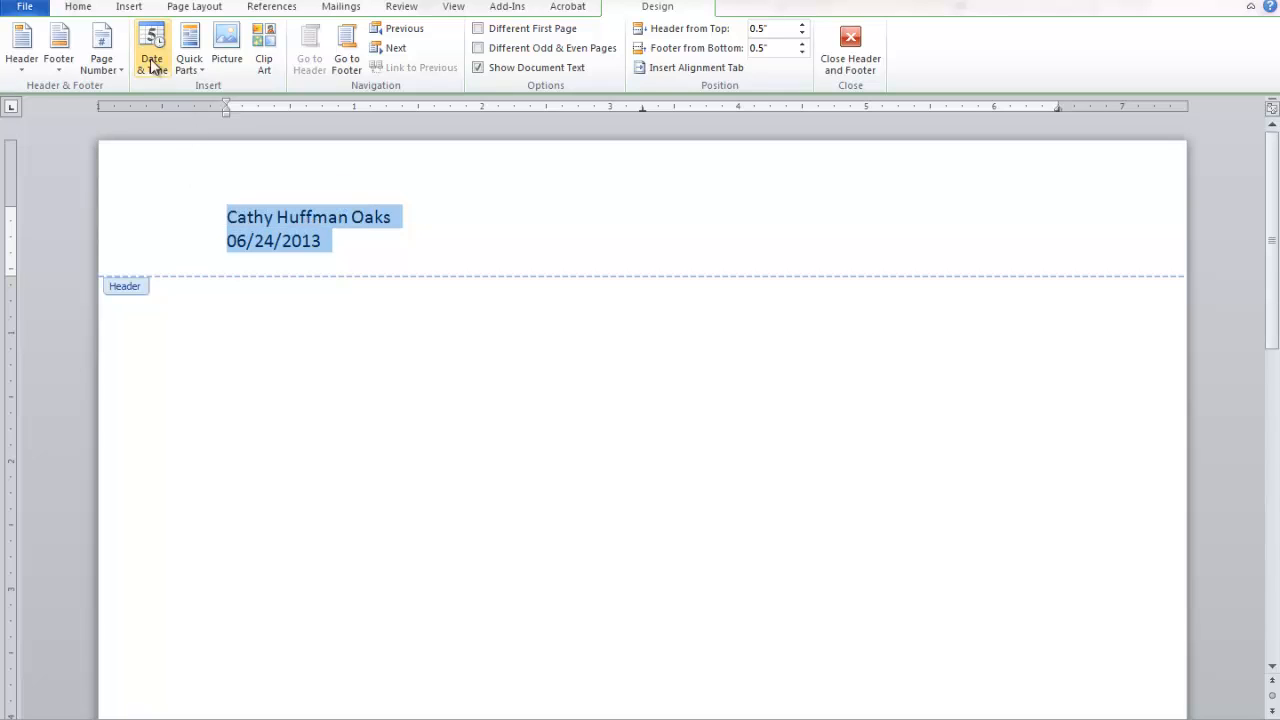
click(79, 8)
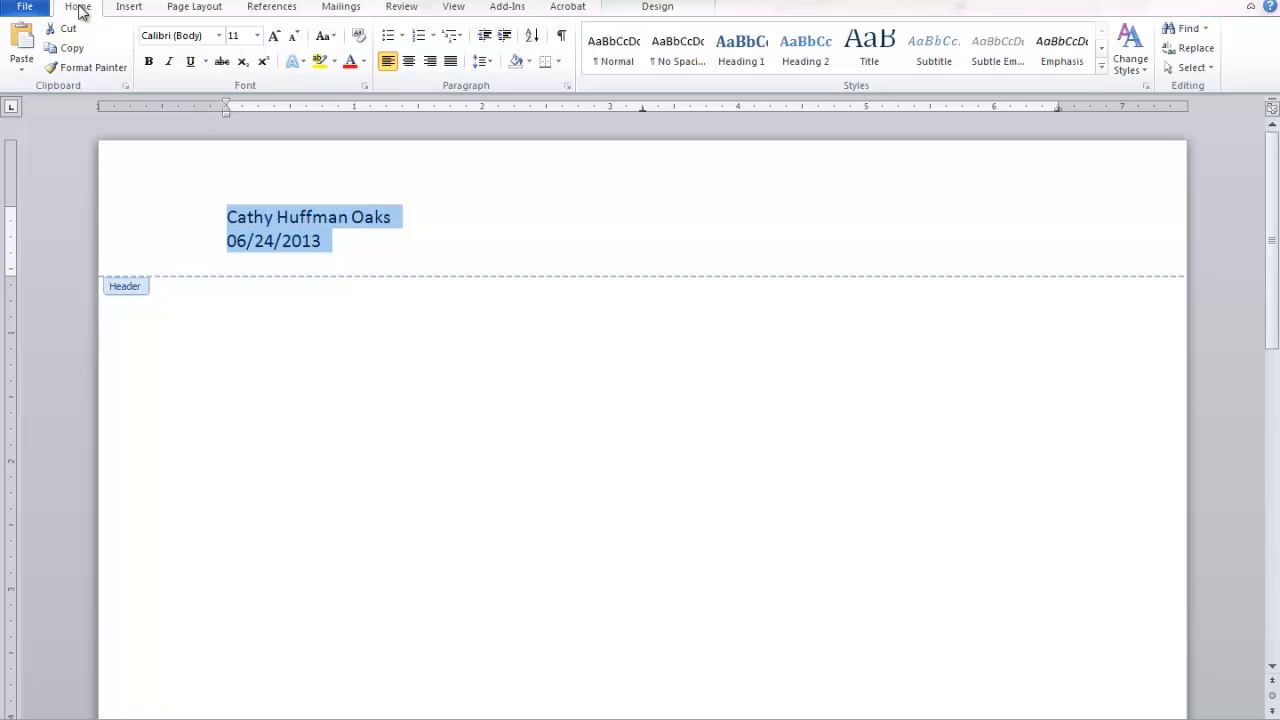
click(429, 61)
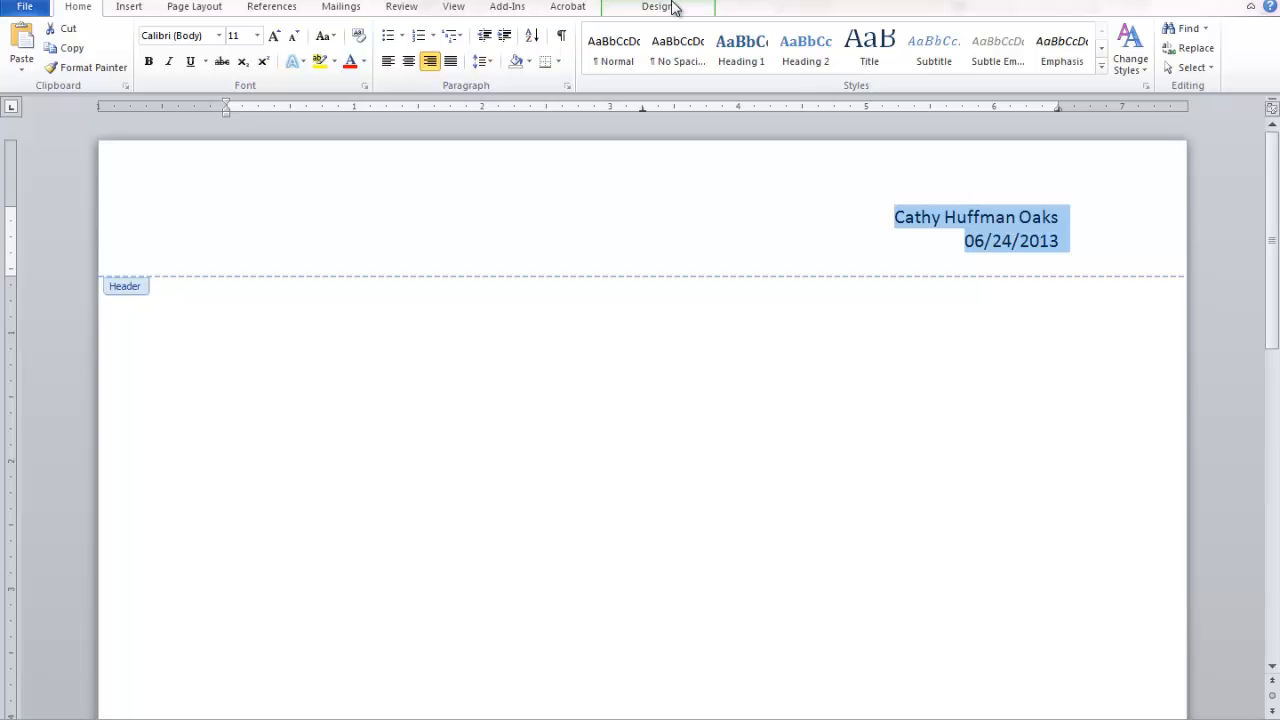
click(660, 8)
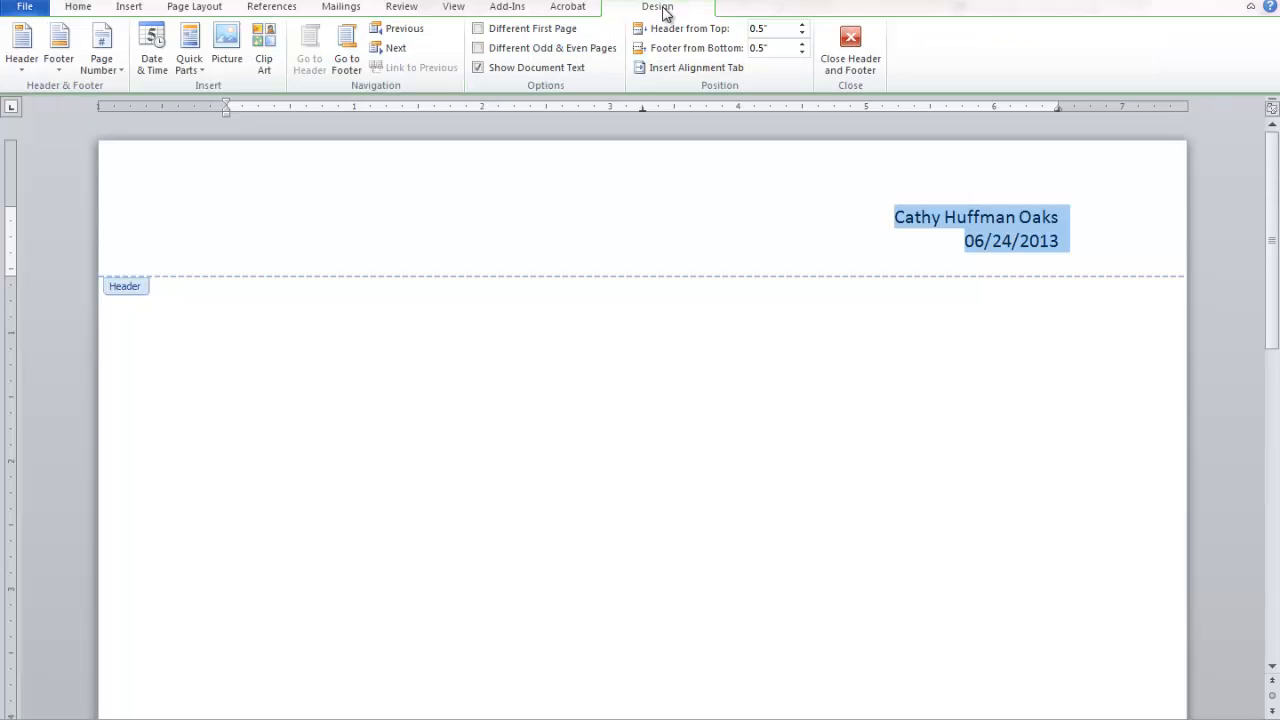
Add the Conservative footer showing Page 1 and close header/footer editing.
click(60, 68)
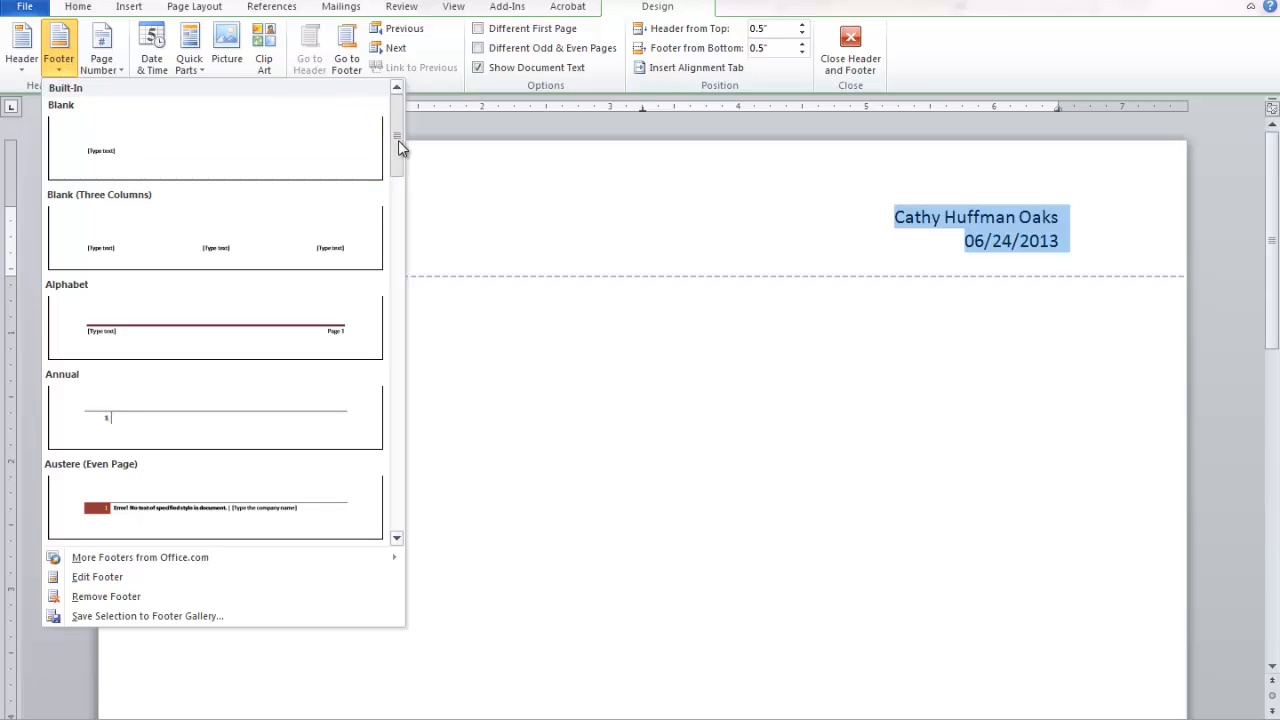
drag(398, 140, 400, 240)
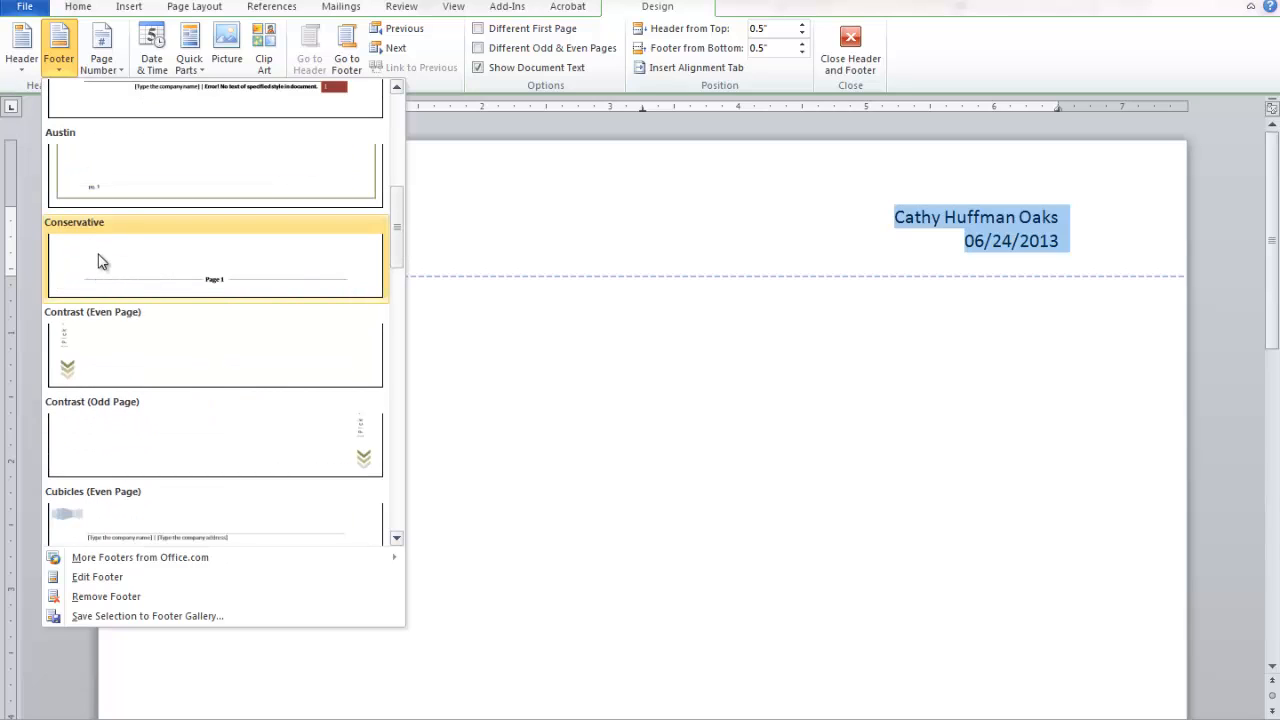
click(281, 279)
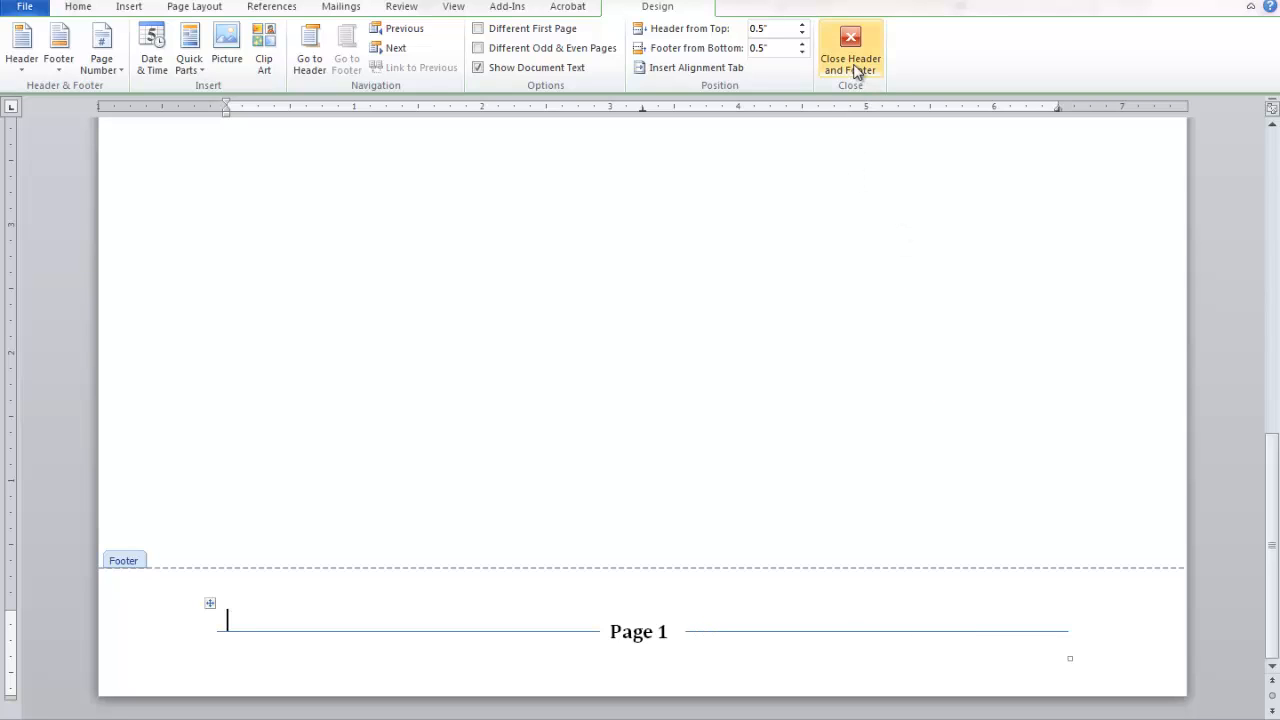
click(855, 62)
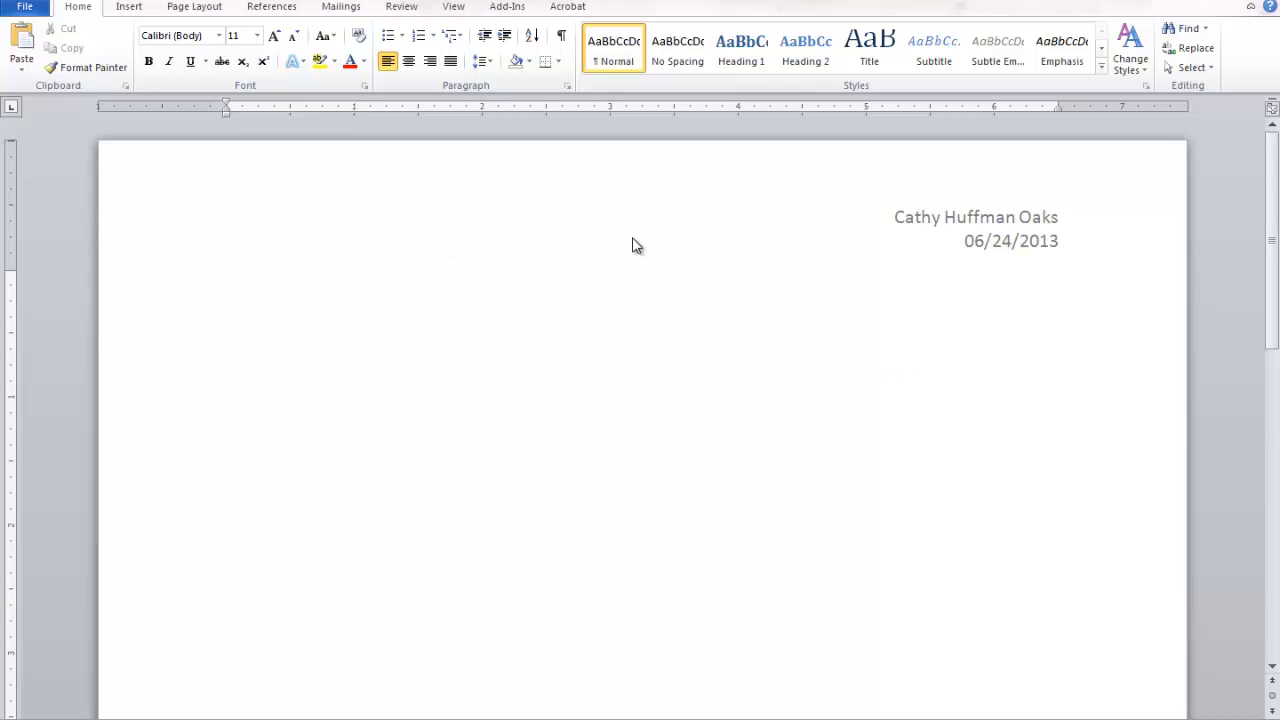
scroll(651, 240, down, 10)
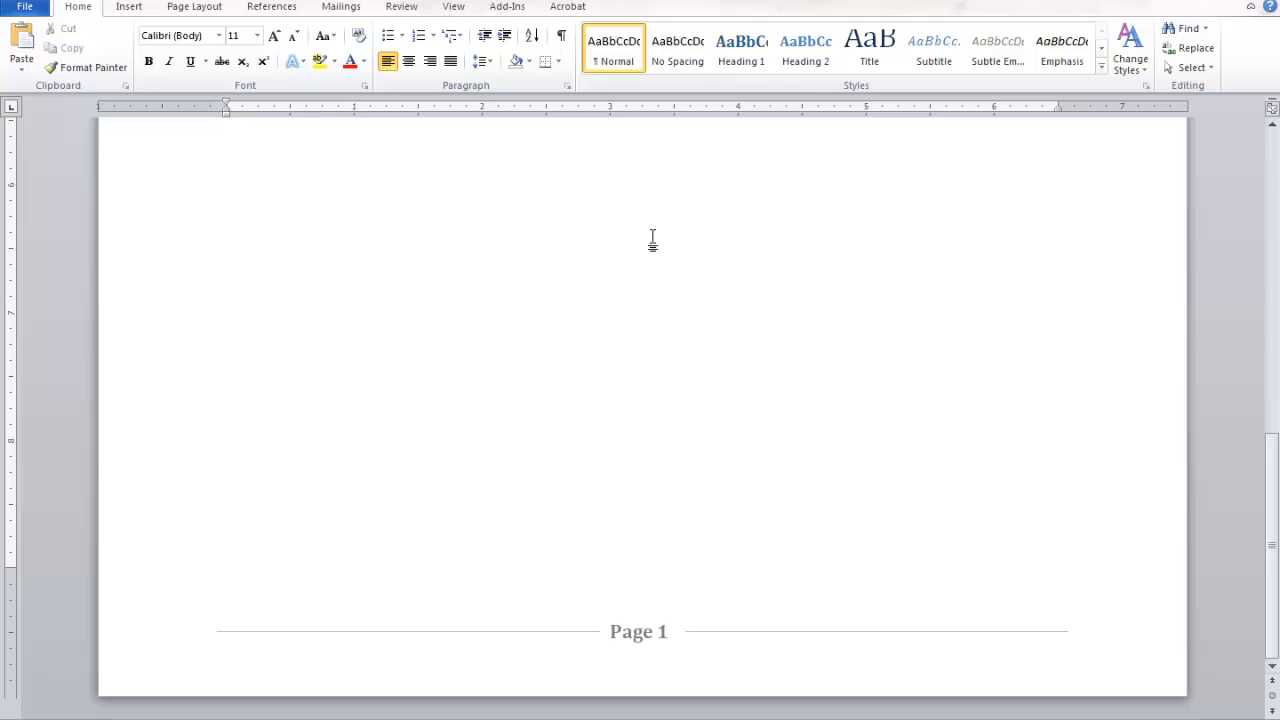
scroll(652, 240, up, 10)
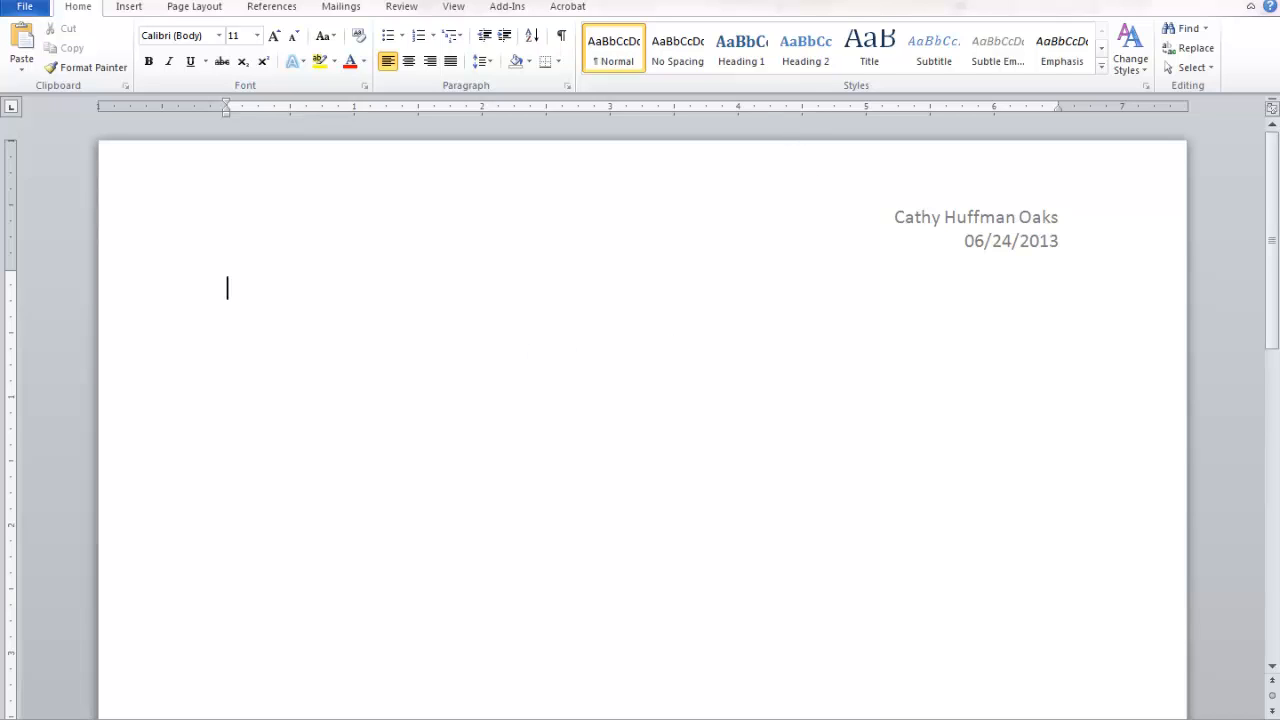
Insert a 3-column by 7-row table and select its top row.
click(130, 7)
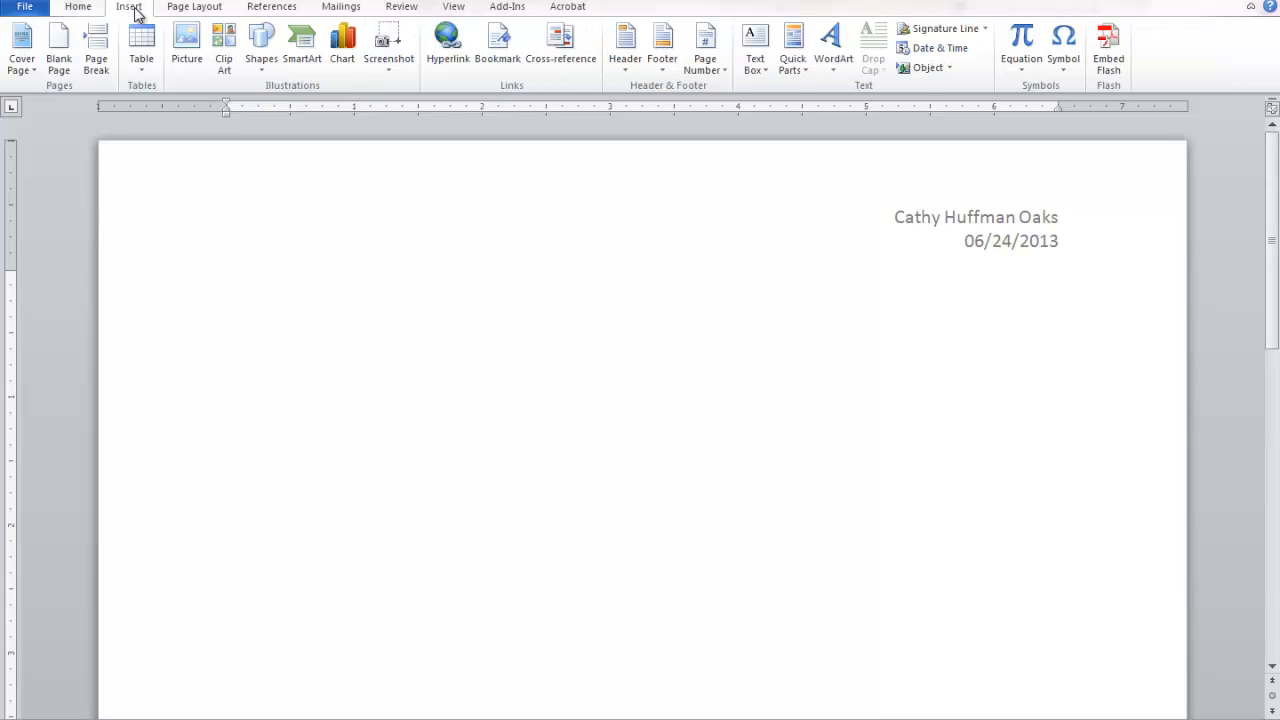
click(143, 72)
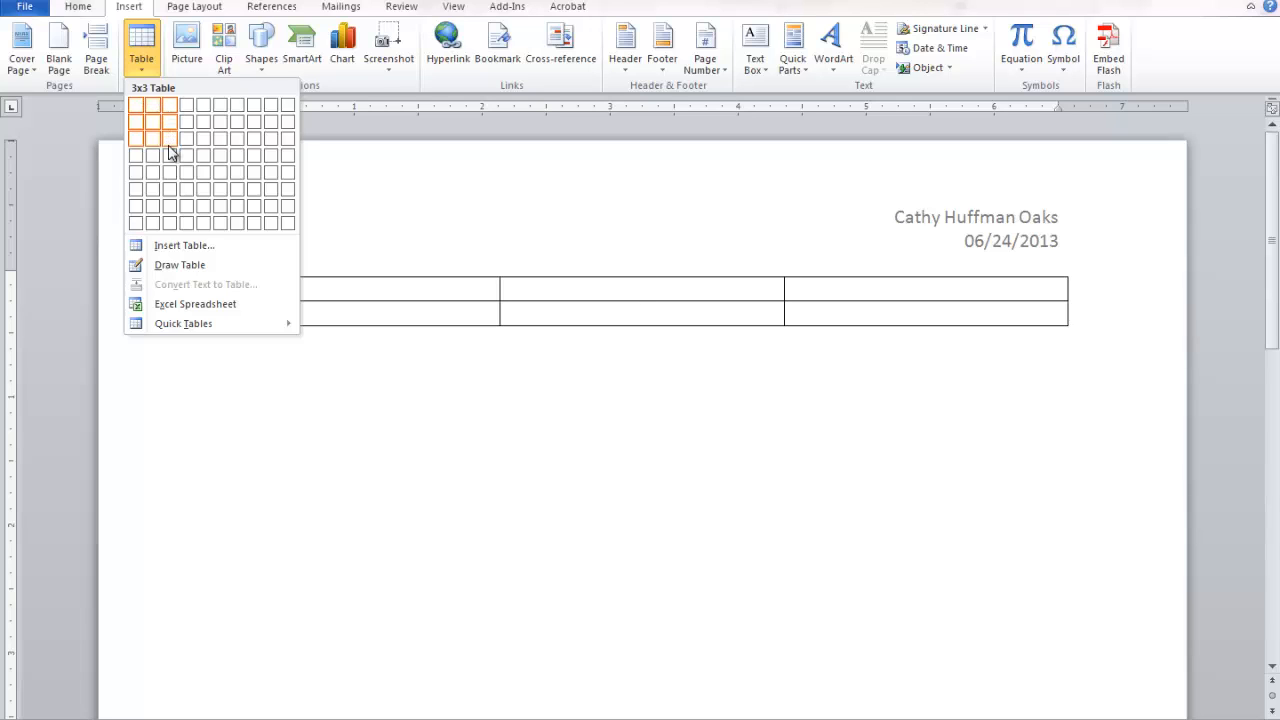
click(172, 207)
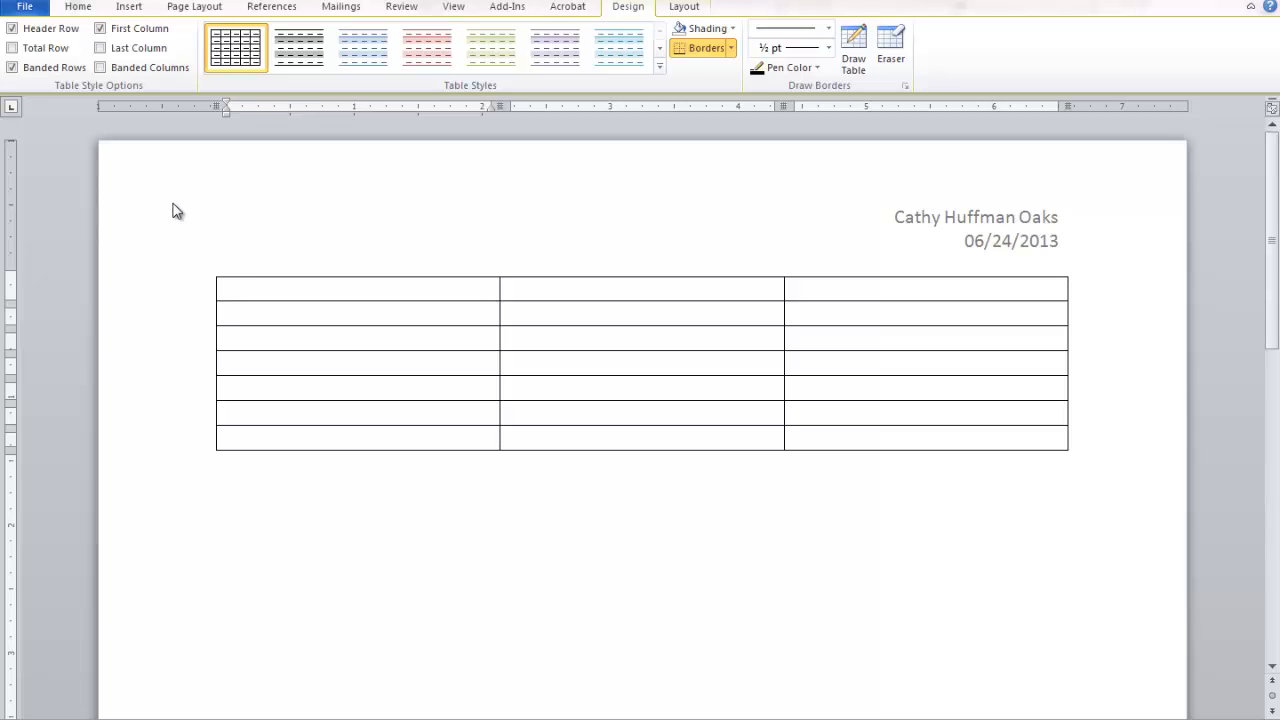
click(124, 293)
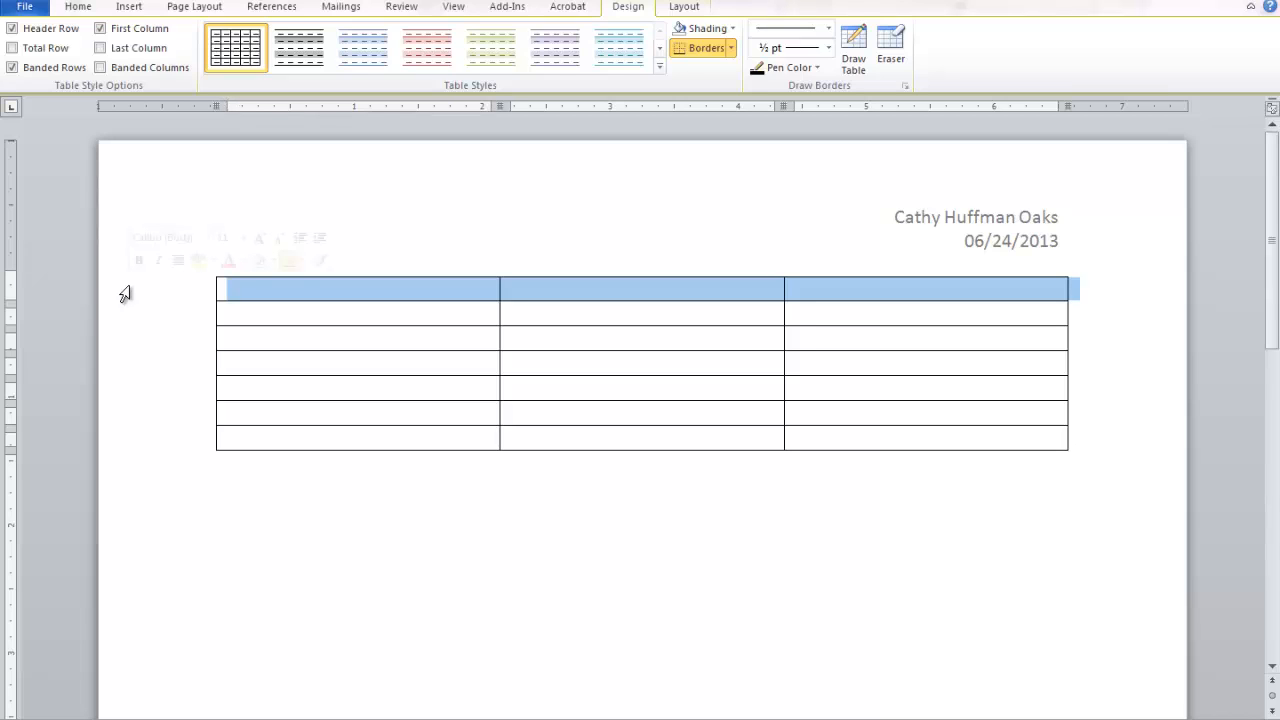
Merge the table's top row into one cell and put the cursor below the table.
right_click(359, 295)
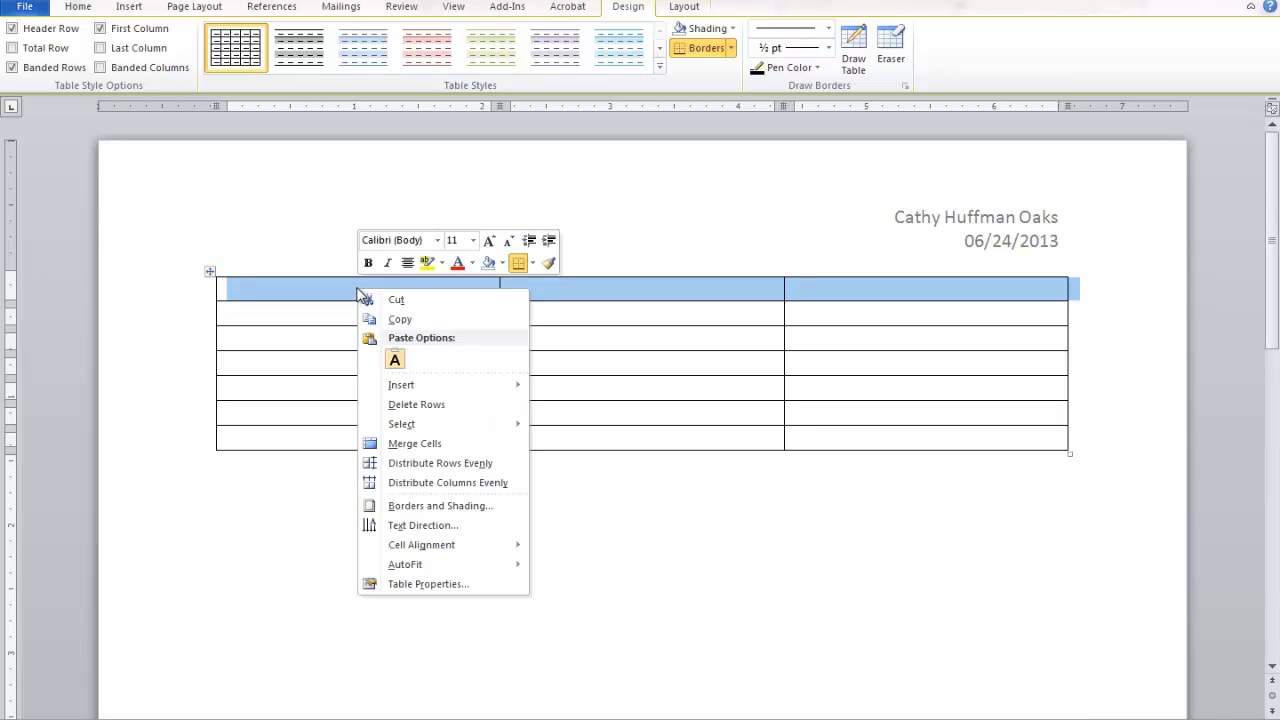
click(413, 445)
click(567, 502)
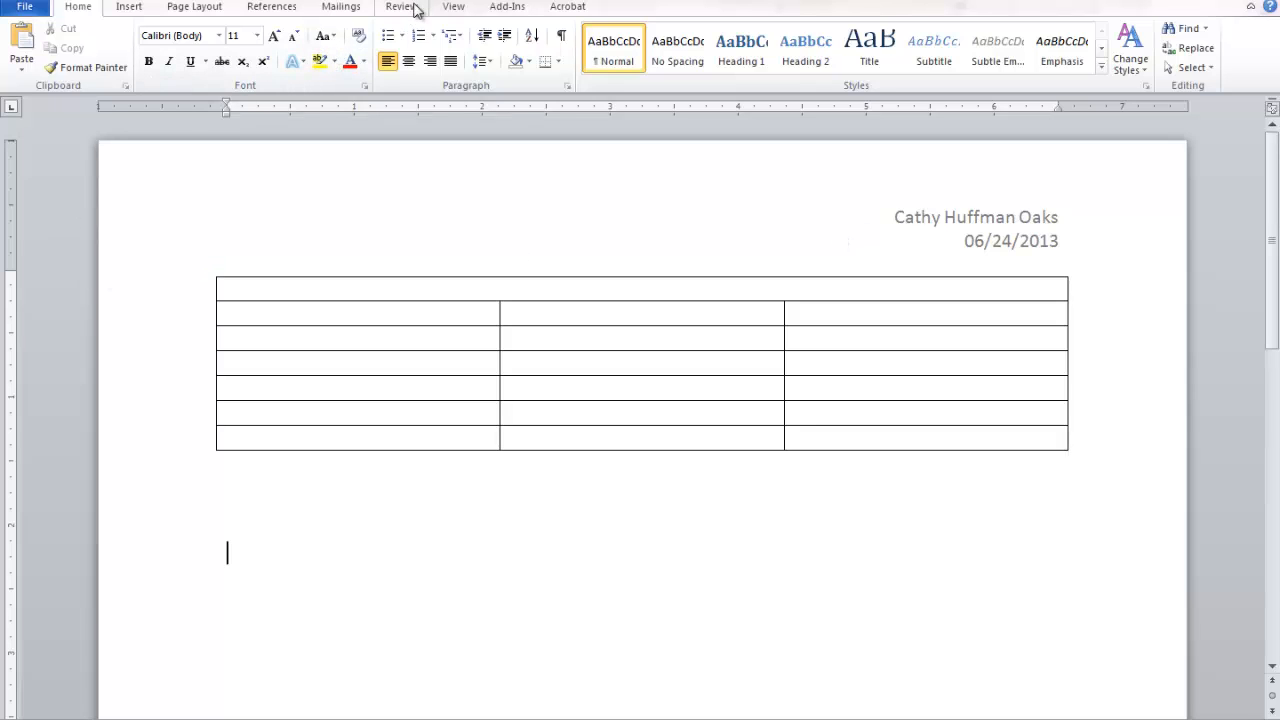
Choose Spanish (Mexico) as the proofing language in the Language dialog.
click(402, 7)
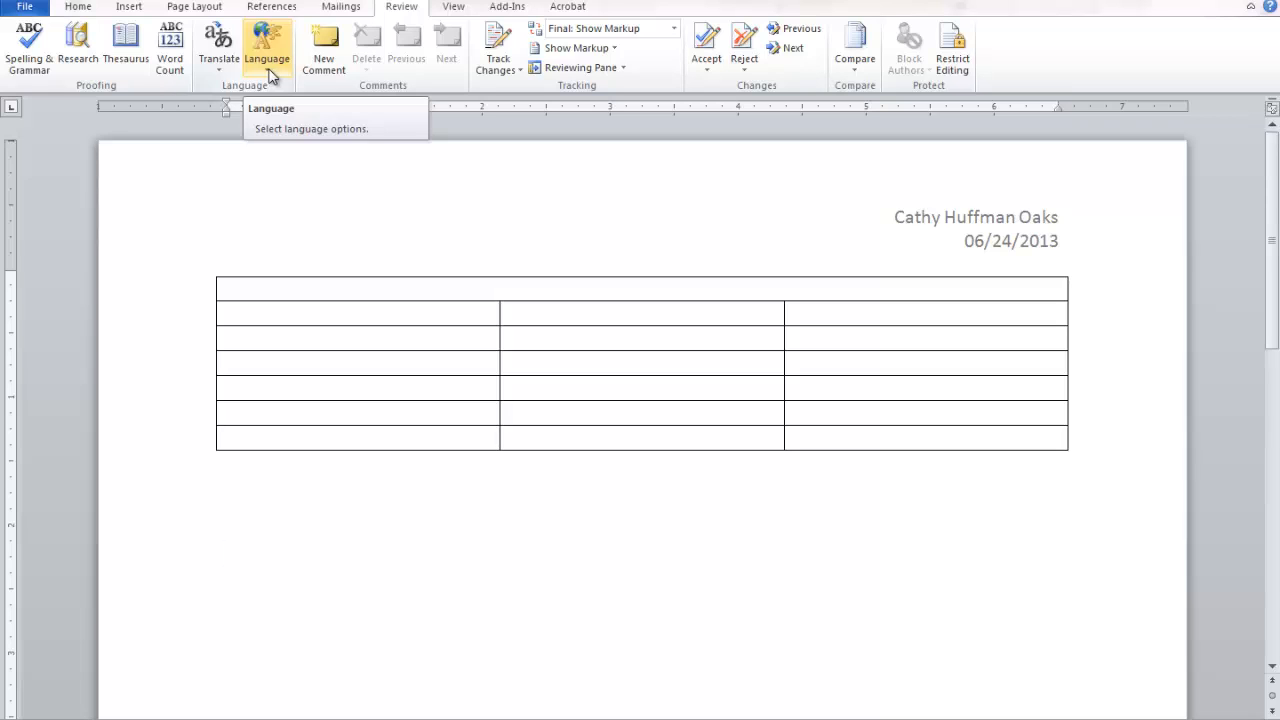
click(270, 76)
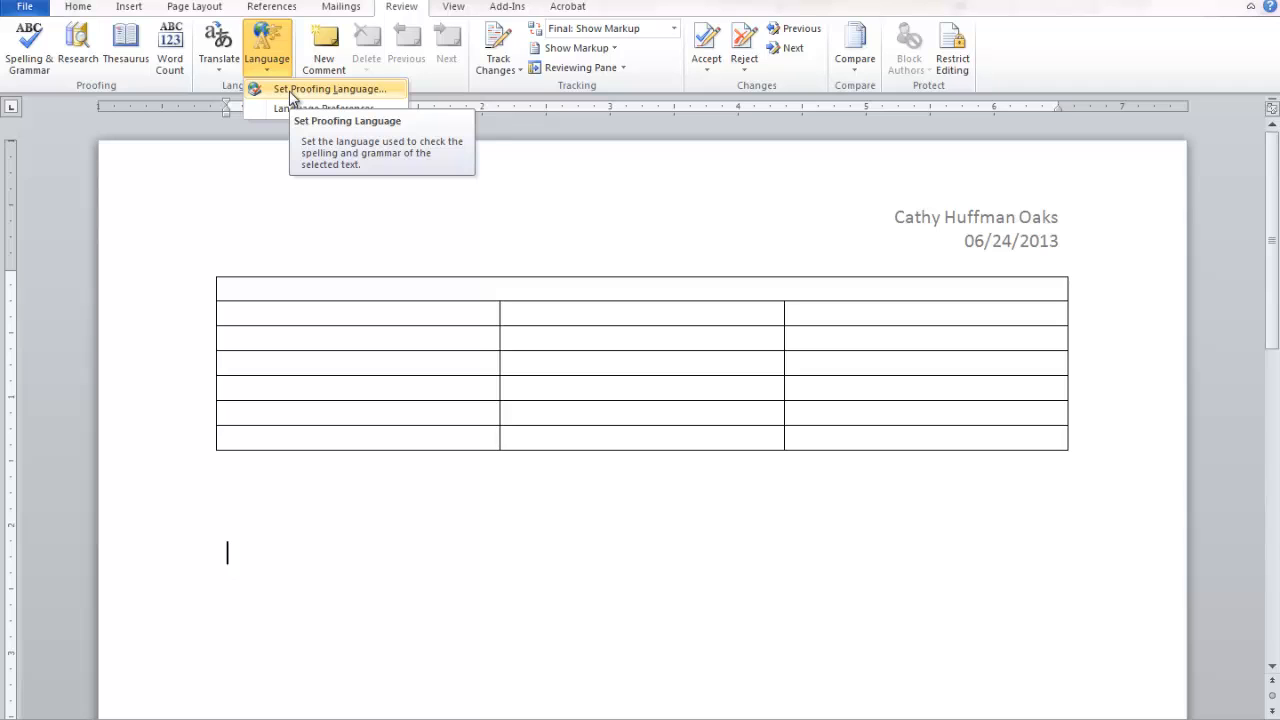
click(291, 92)
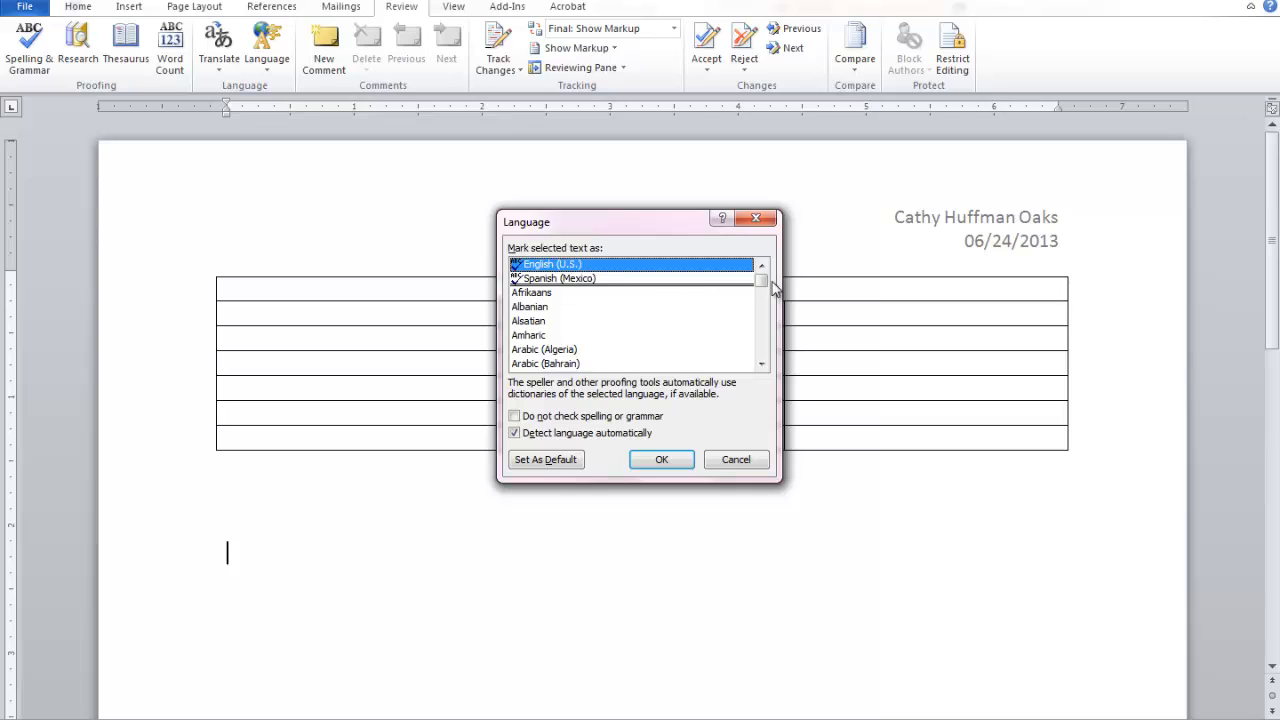
drag(765, 289, 765, 336)
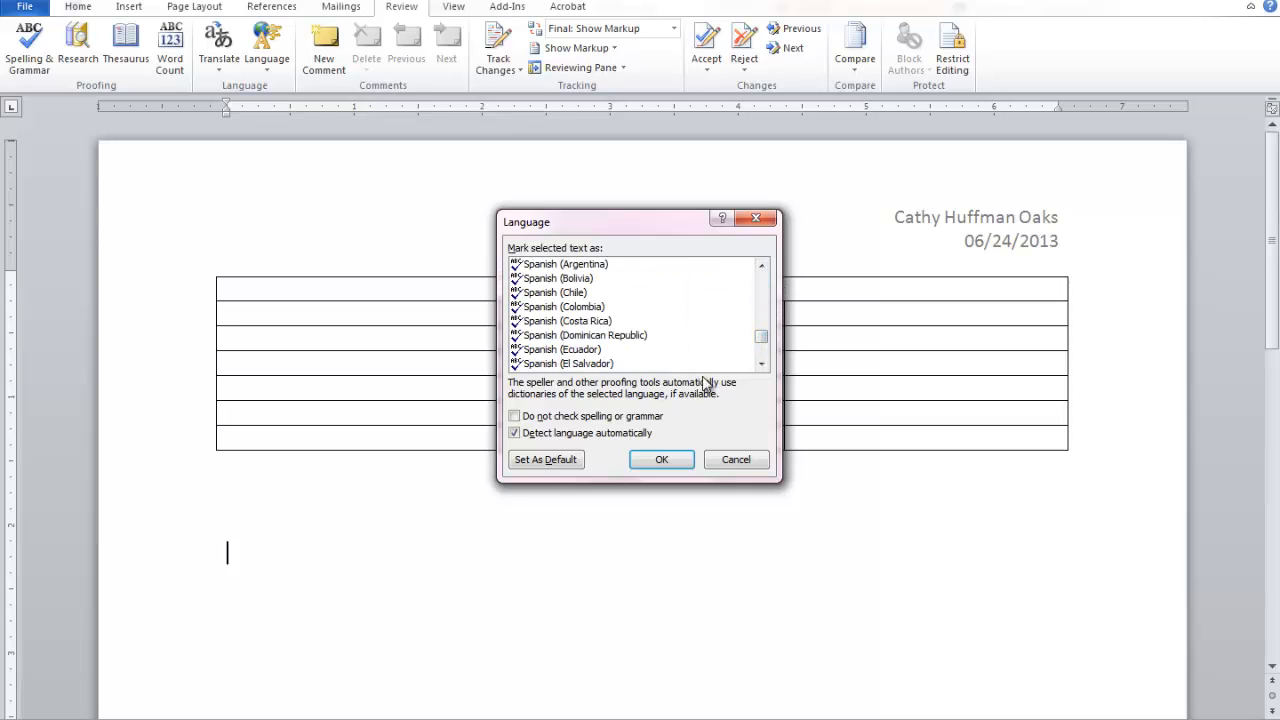
click(762, 364)
click(762, 364)
click(762, 364)
click(762, 364)
click(762, 364)
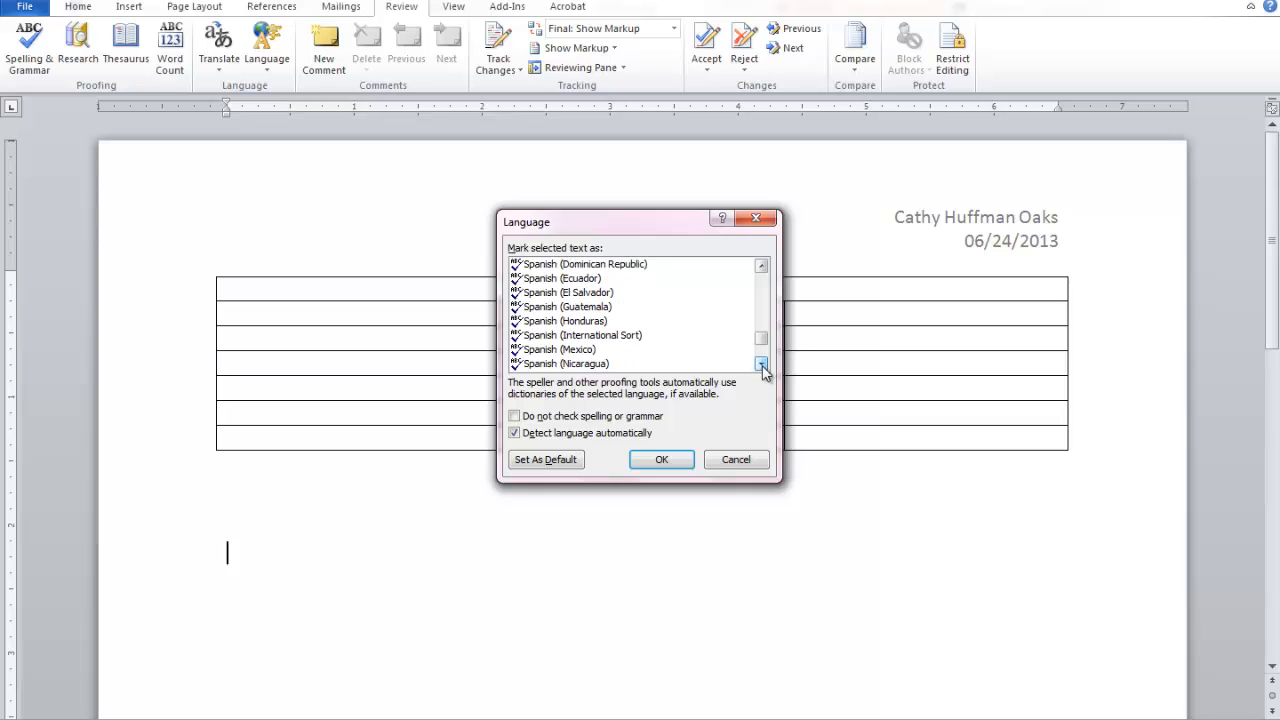
click(563, 350)
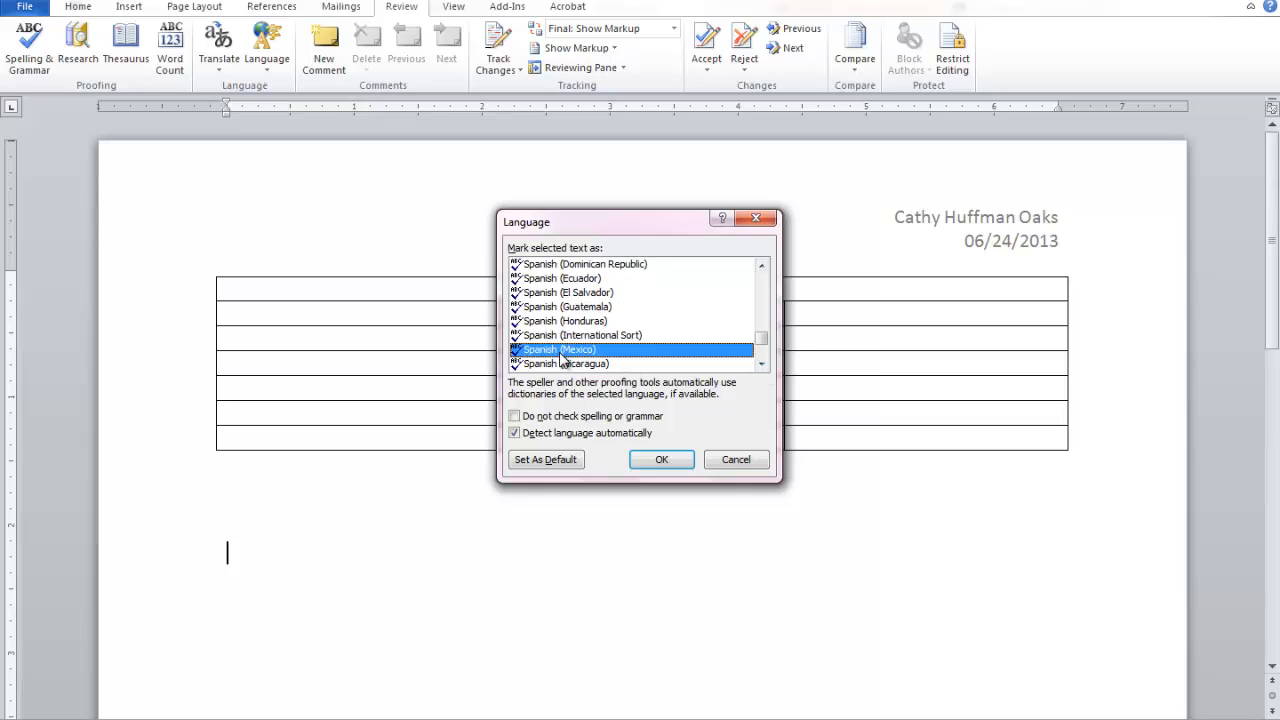
click(660, 462)
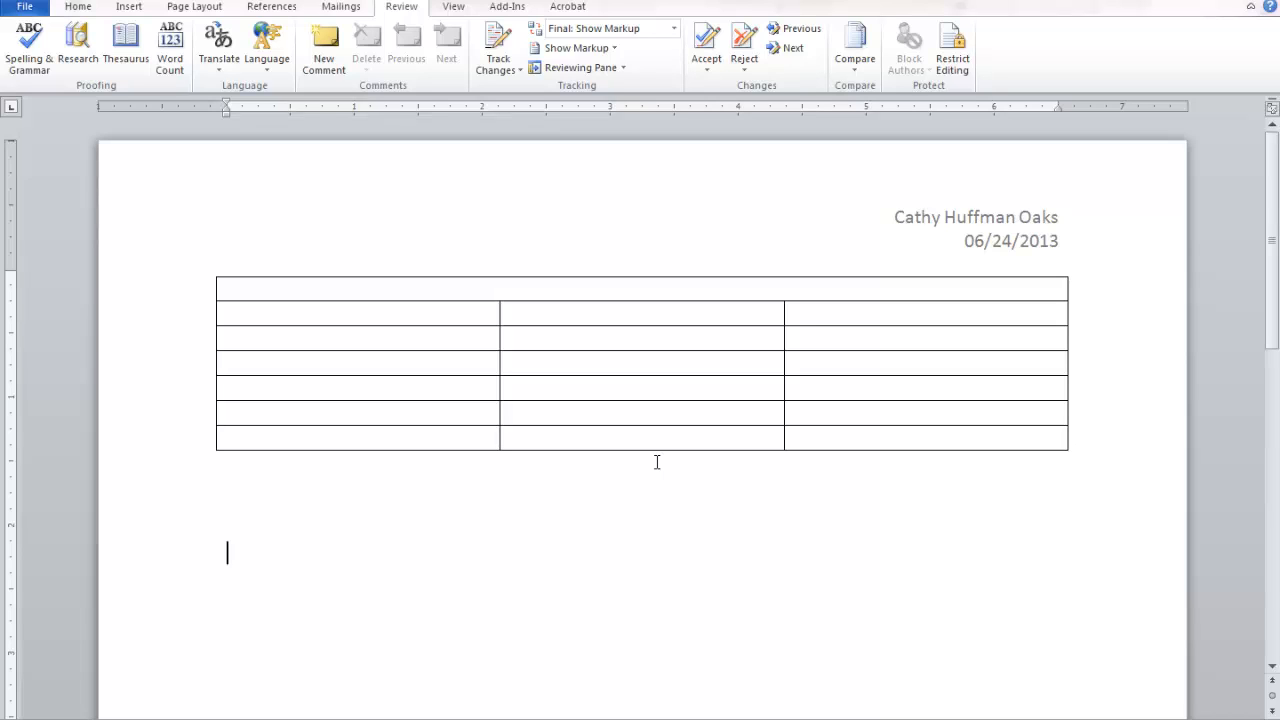
Type '¡hasta mañana!' below the table, correcting the 'hasat' typo to 'hasta'.
text(ihasat m)
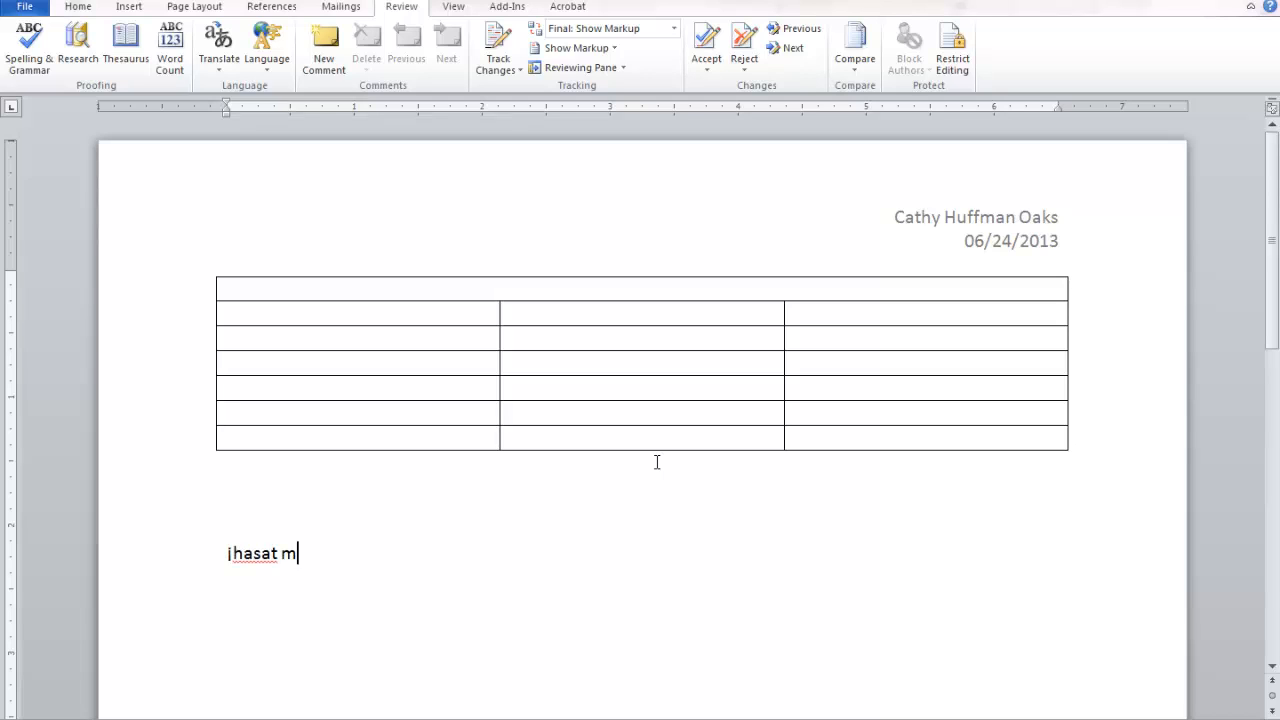
text(anan)
text(a!)
key(Return)
click(261, 553)
key(Delete)
key(Delete)
text(ta)
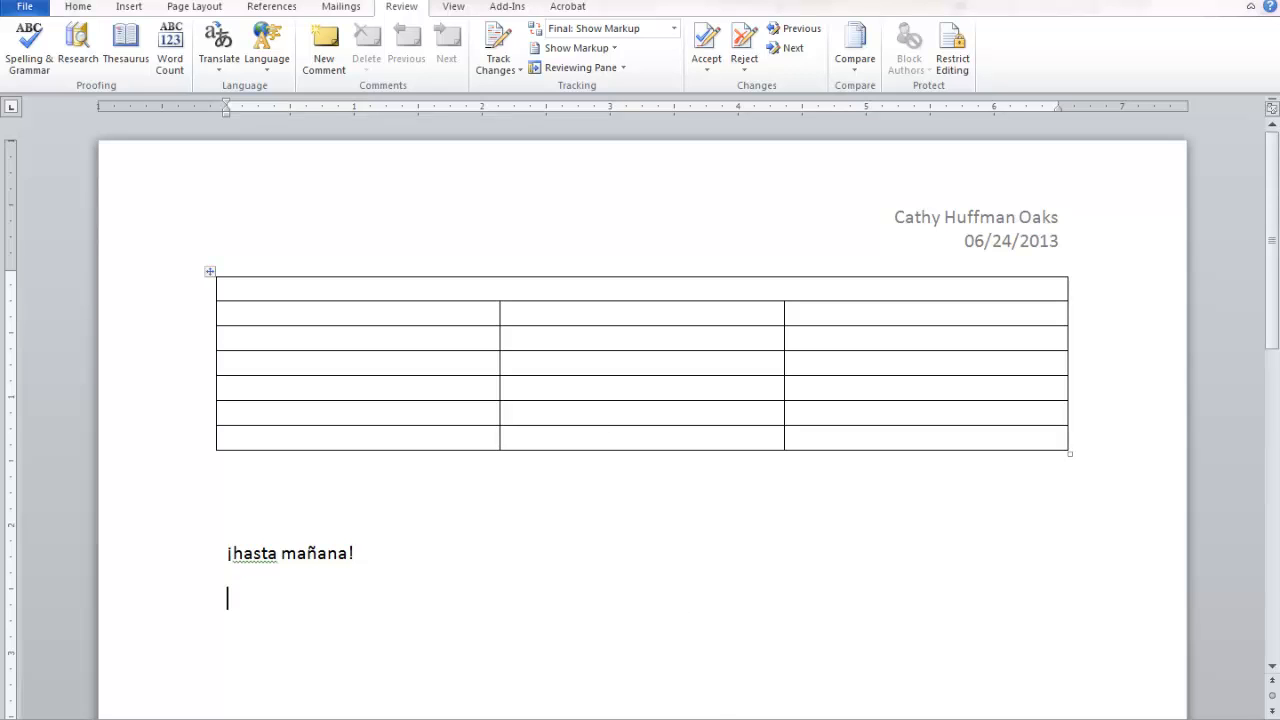
click(755, 719)
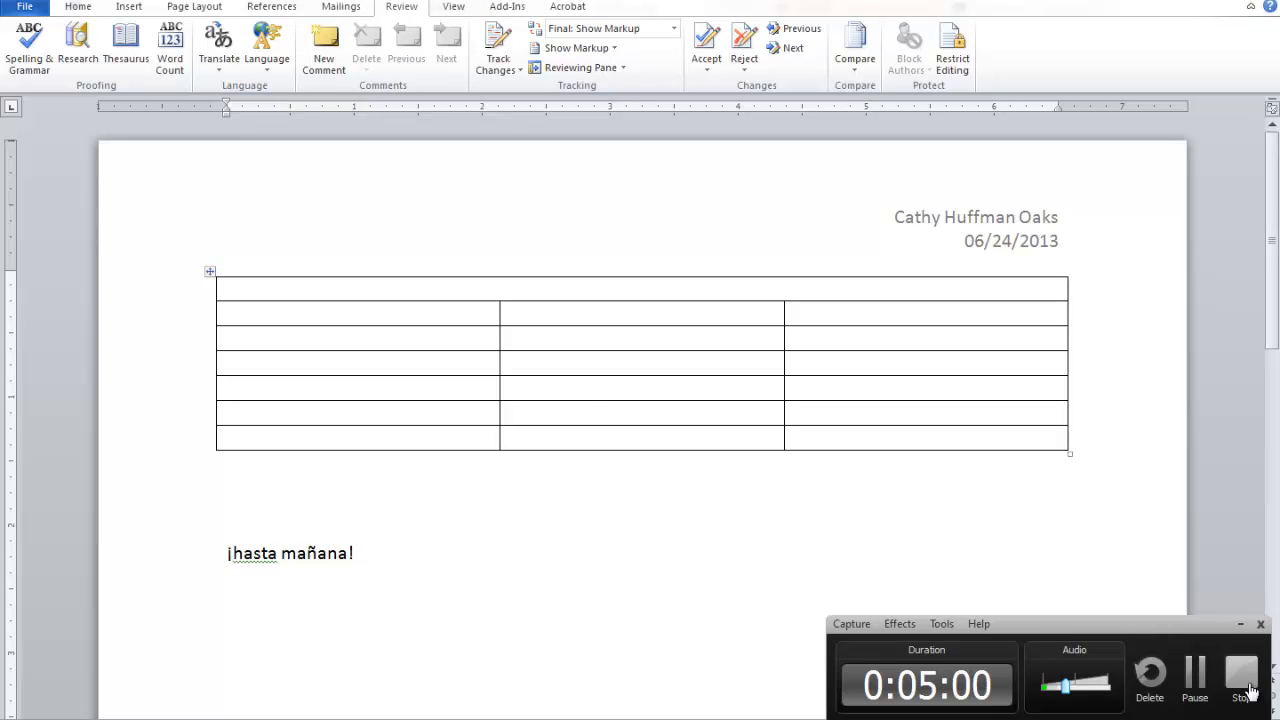